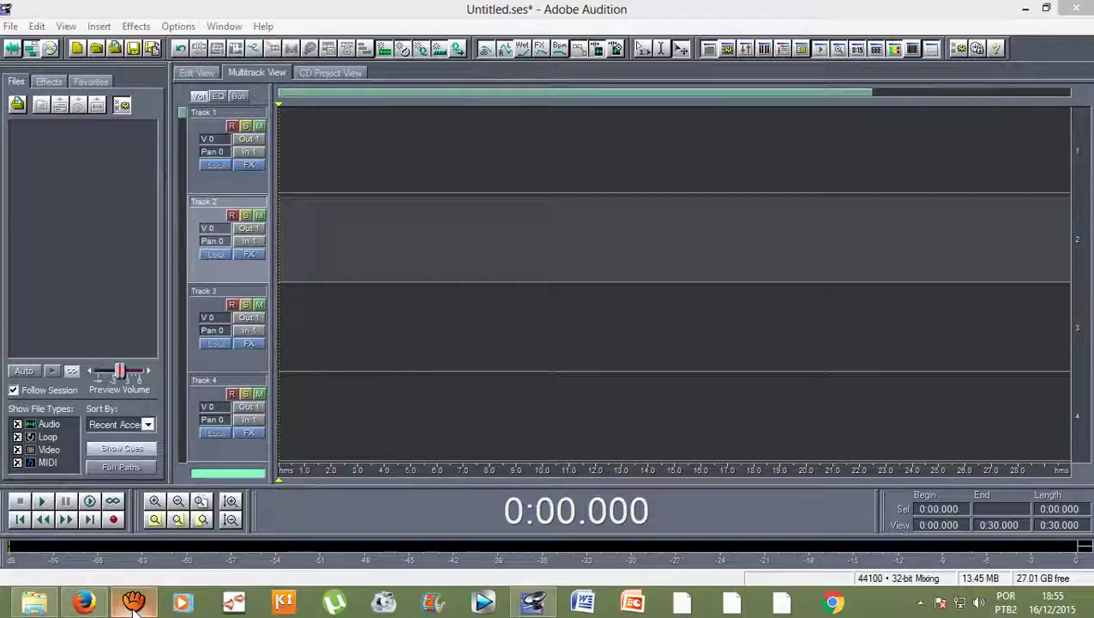
pyautogui.click(84, 603)
pyautogui.click(84, 603)
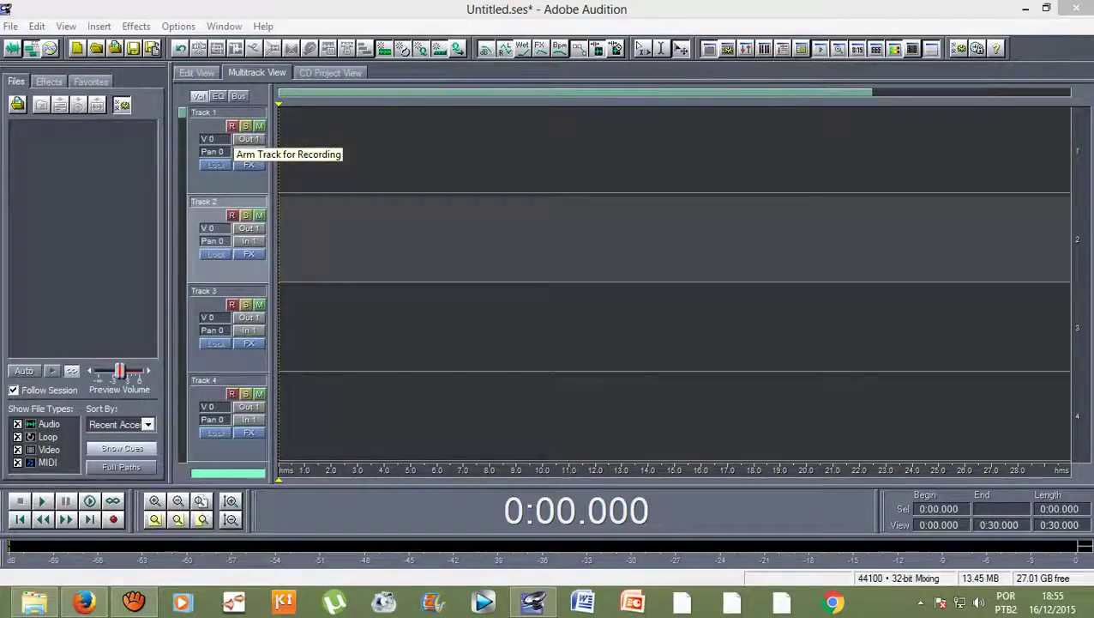
# Arm Track 1 and record a short audio take of about 4.4 seconds from the session start.
pyautogui.click(232, 126)
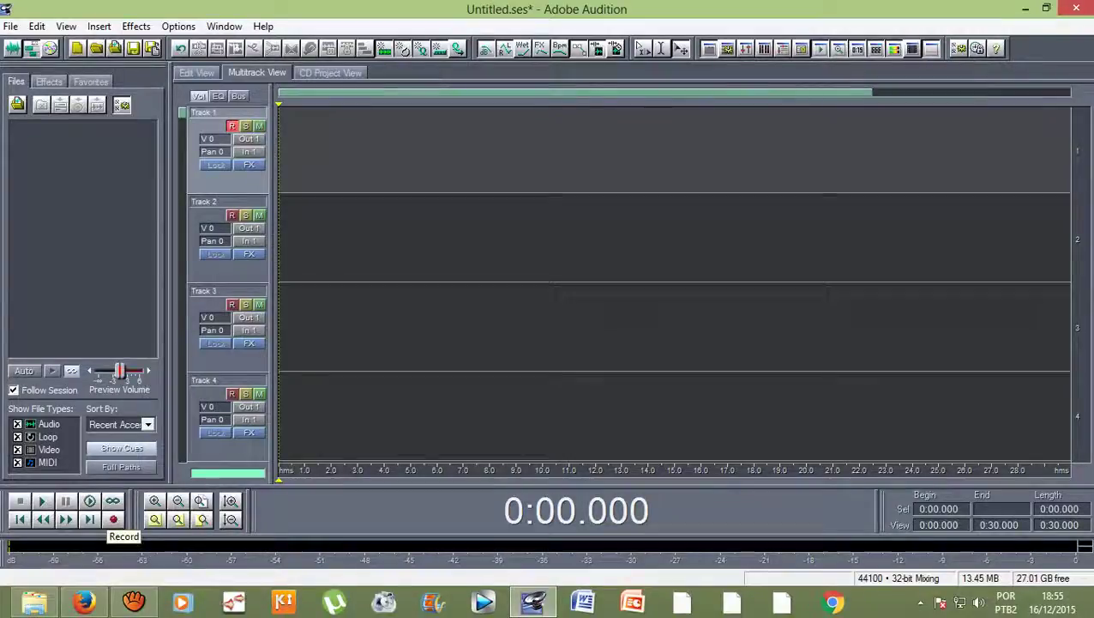
pyautogui.click(113, 518)
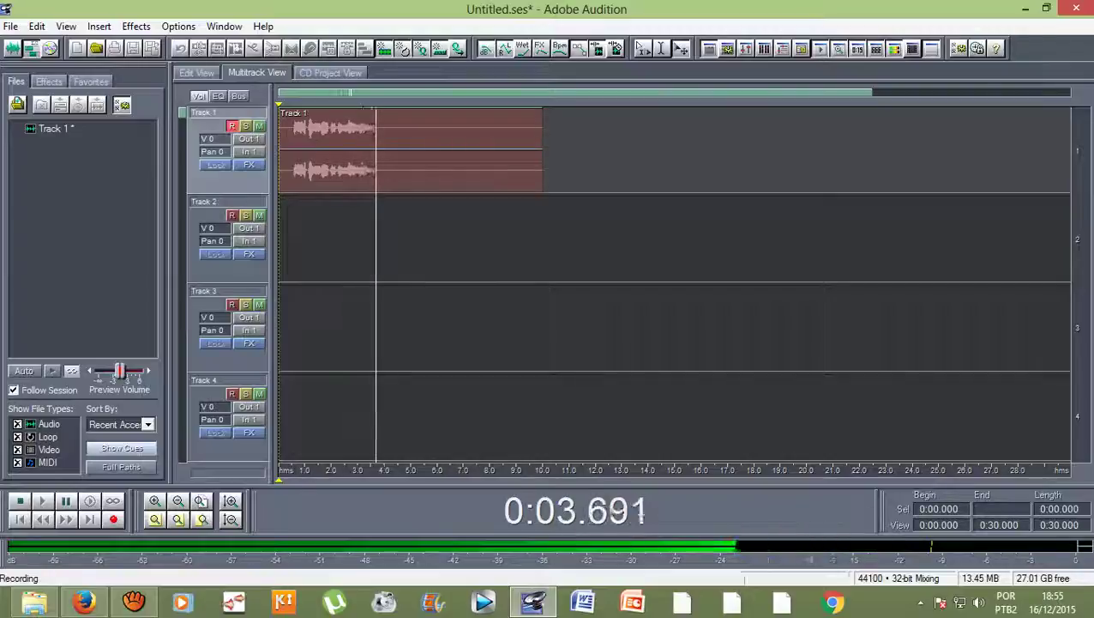
pyautogui.press('space')
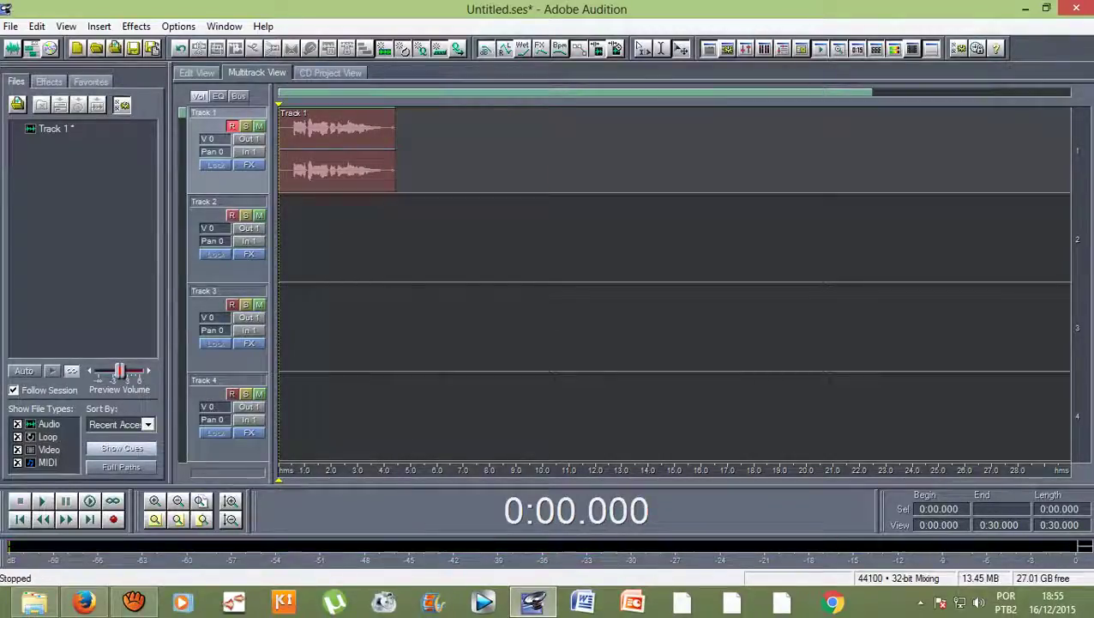
# Record a take on Track 2 from 0:02.619, with Track 2 armed and Track 1 disarmed.
pyautogui.click(232, 215)
pyautogui.click(231, 126)
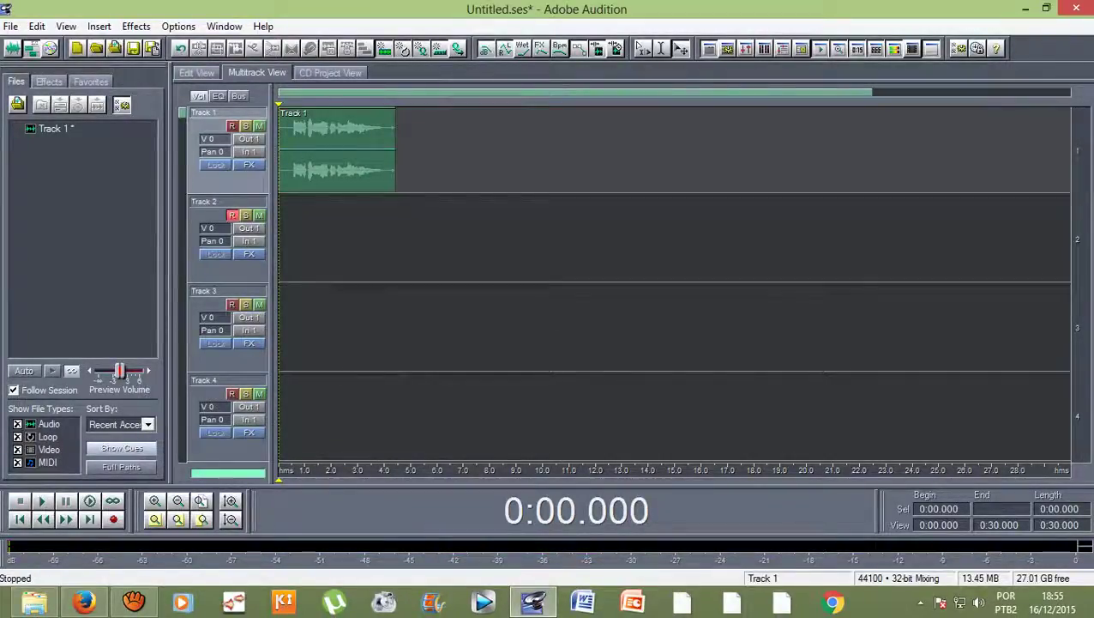
pyautogui.moveTo(279, 103); pyautogui.dragTo(348, 104)
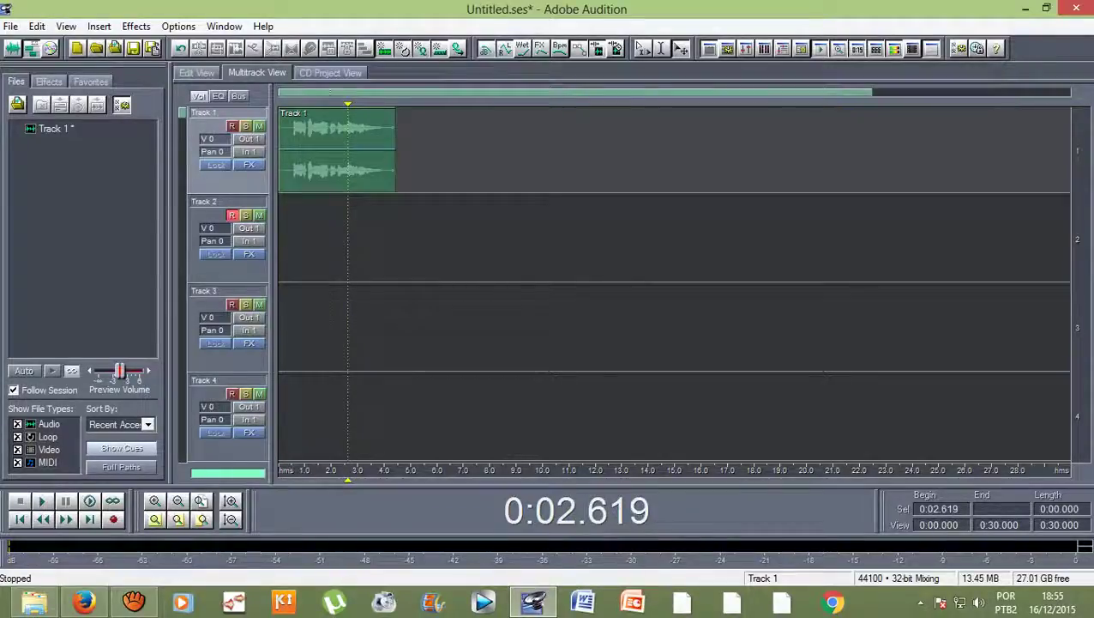
pyautogui.click(113, 519)
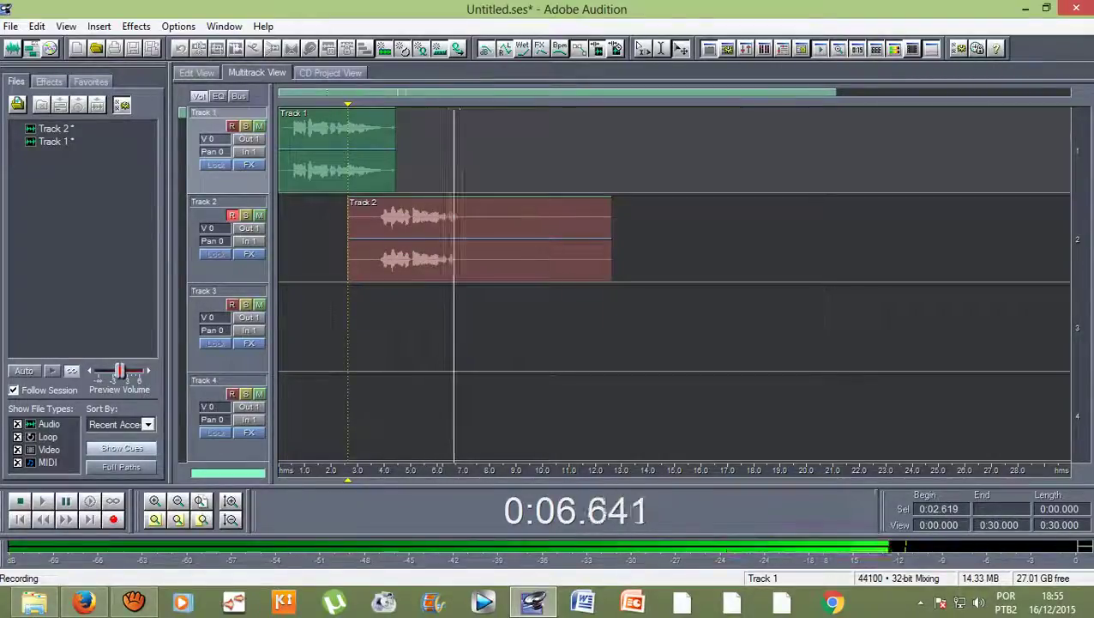
pyautogui.press('space')
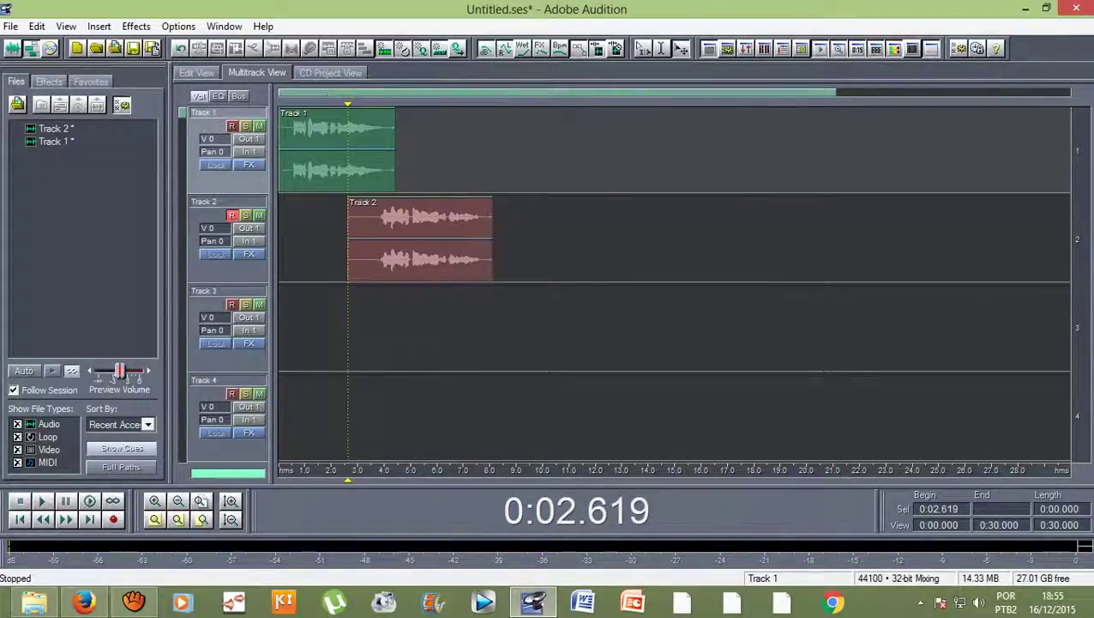
# Record a take of about 7 seconds on Track 3 from 0:06.213, with Track 3 armed and Track 2 disarmed.
pyautogui.moveTo(347, 104); pyautogui.dragTo(464, 104)
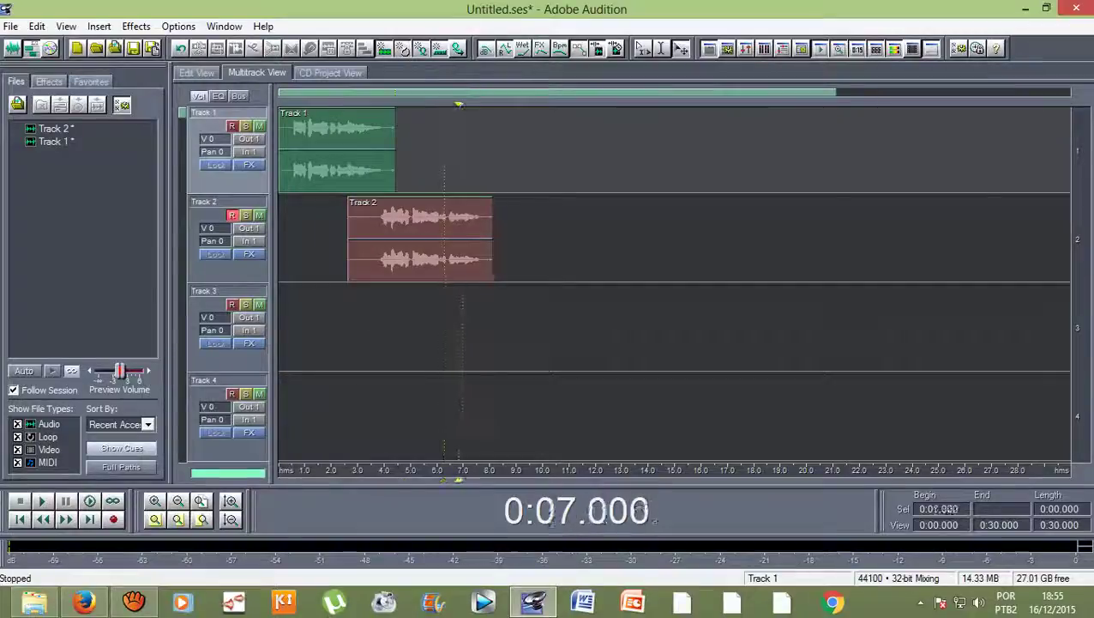
pyautogui.click(232, 303)
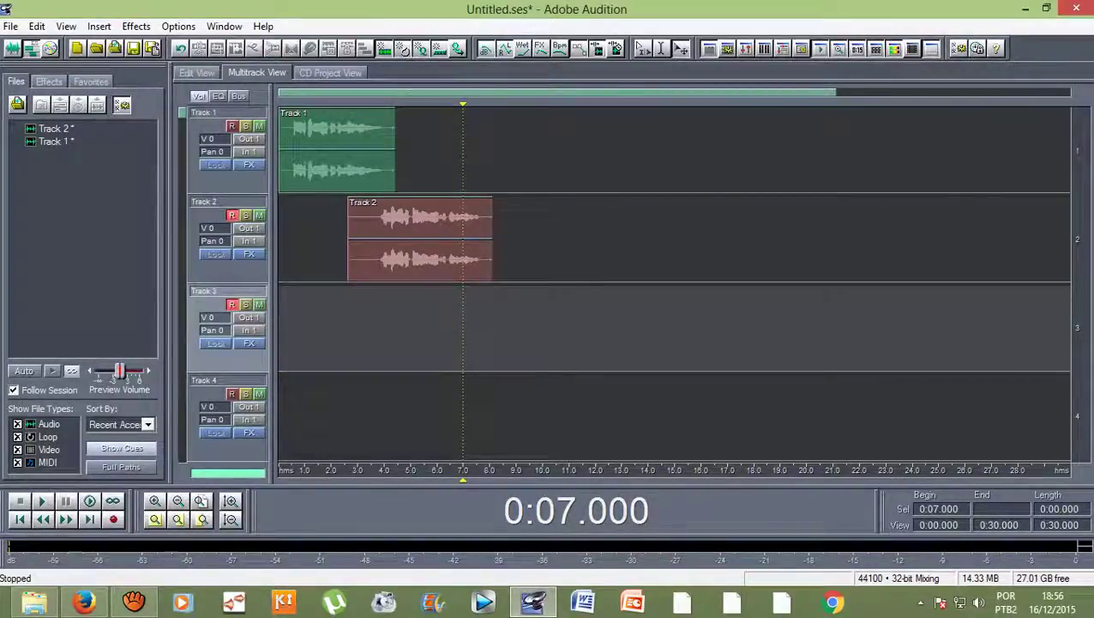
pyautogui.click(231, 215)
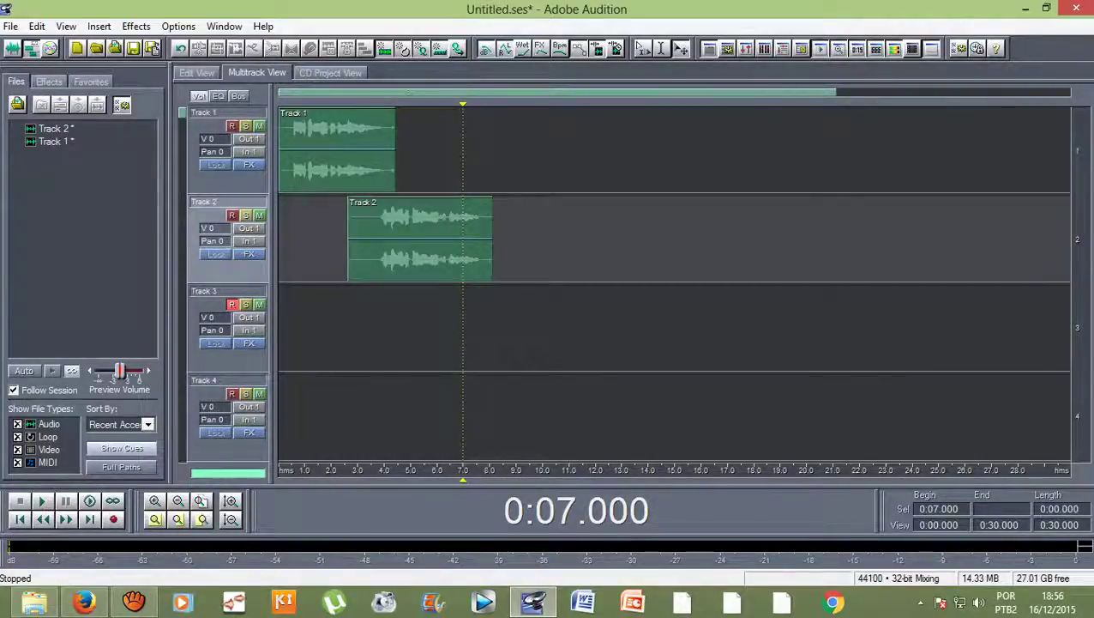
pyautogui.moveTo(463, 104); pyautogui.dragTo(442, 104)
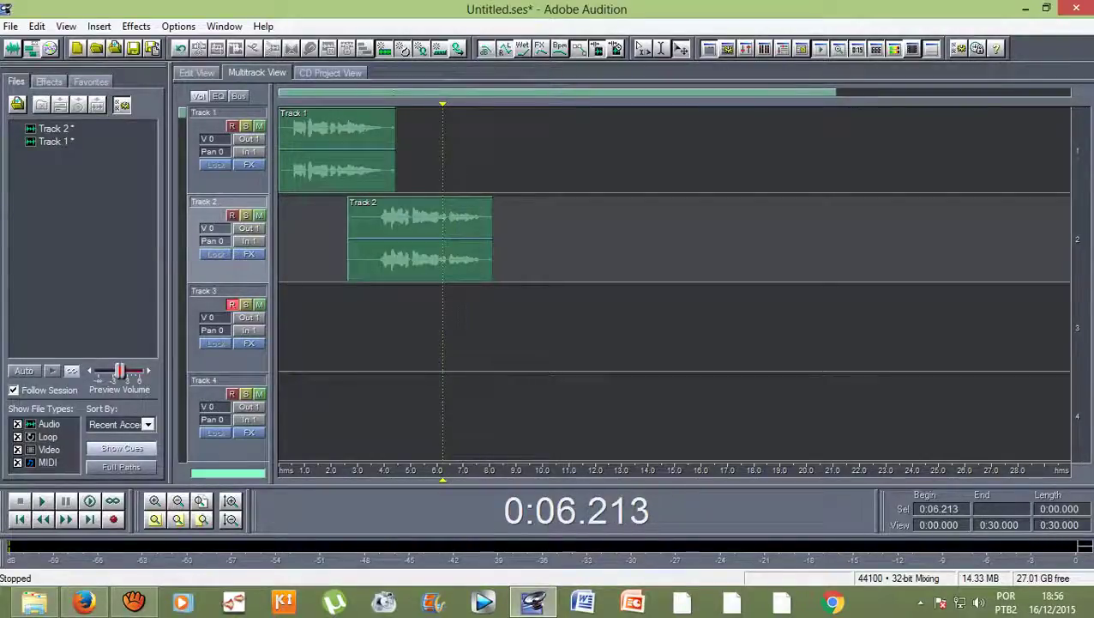
pyautogui.hotkey('ctrl', 'space')
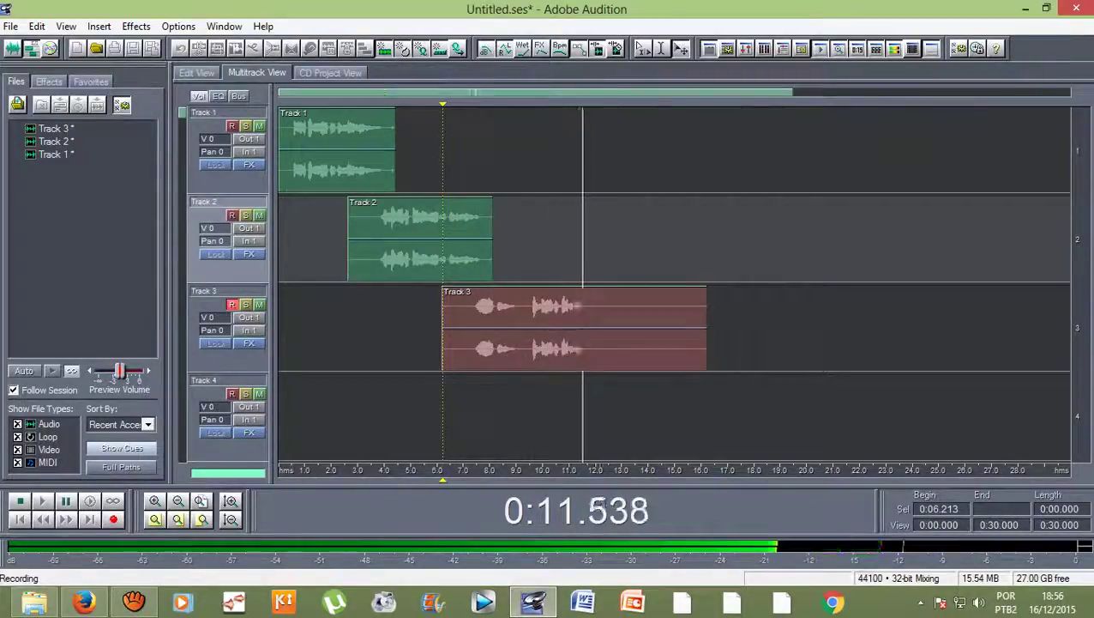
pyautogui.press('space')
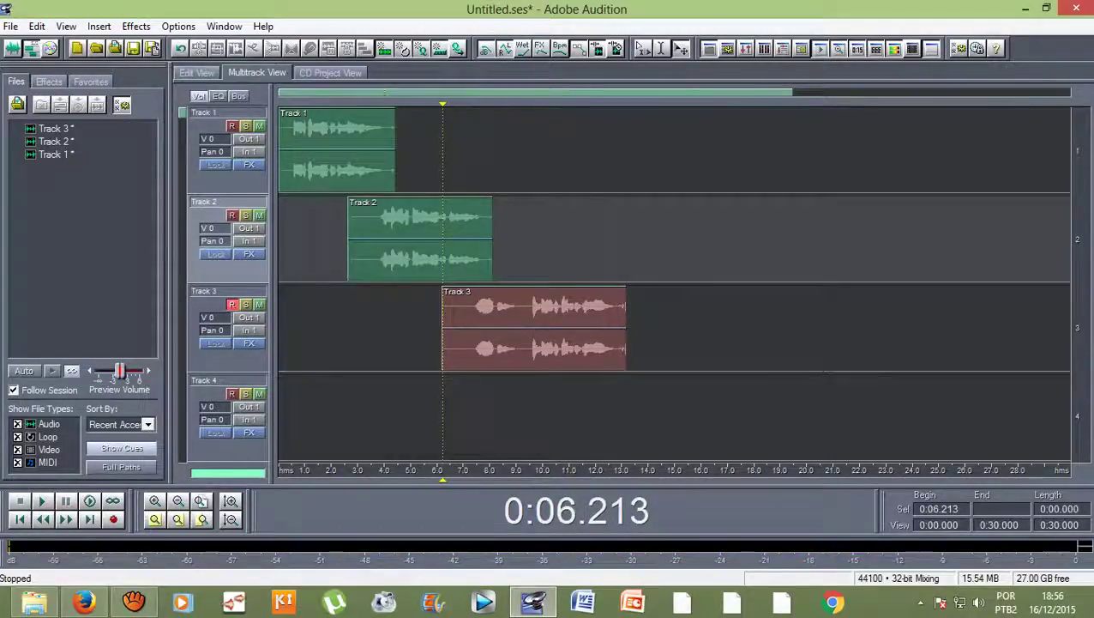
# Return the playhead to the session start and trim the end of the Track 3 clip back to about 12.7 seconds.
pyautogui.press('Home')
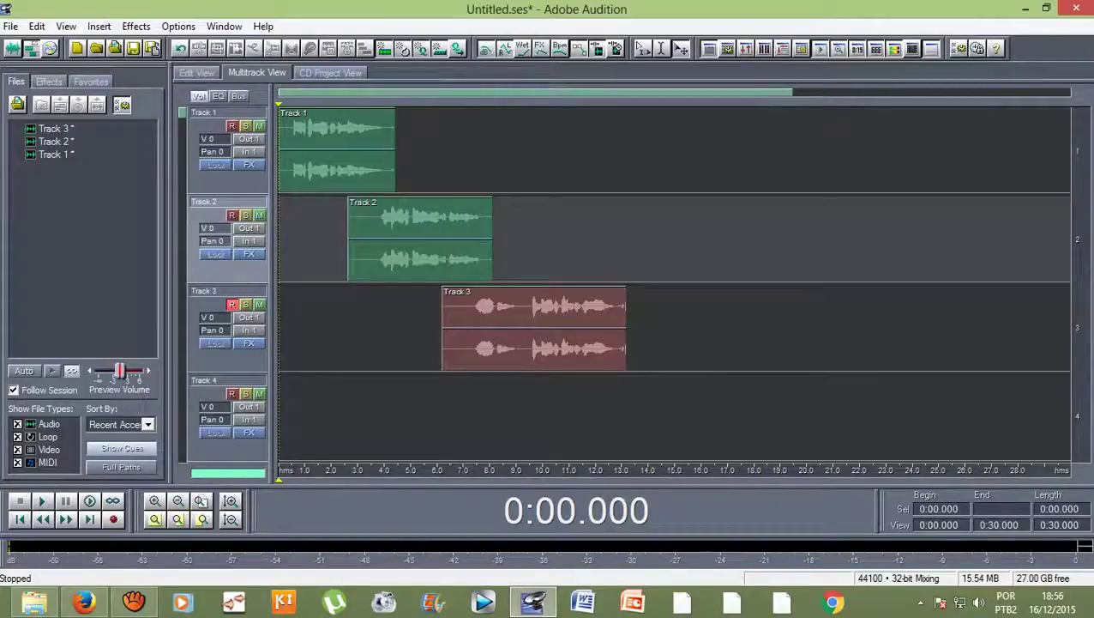
pyautogui.click(614, 349)
pyautogui.moveTo(626, 349); pyautogui.dragTo(614, 349)
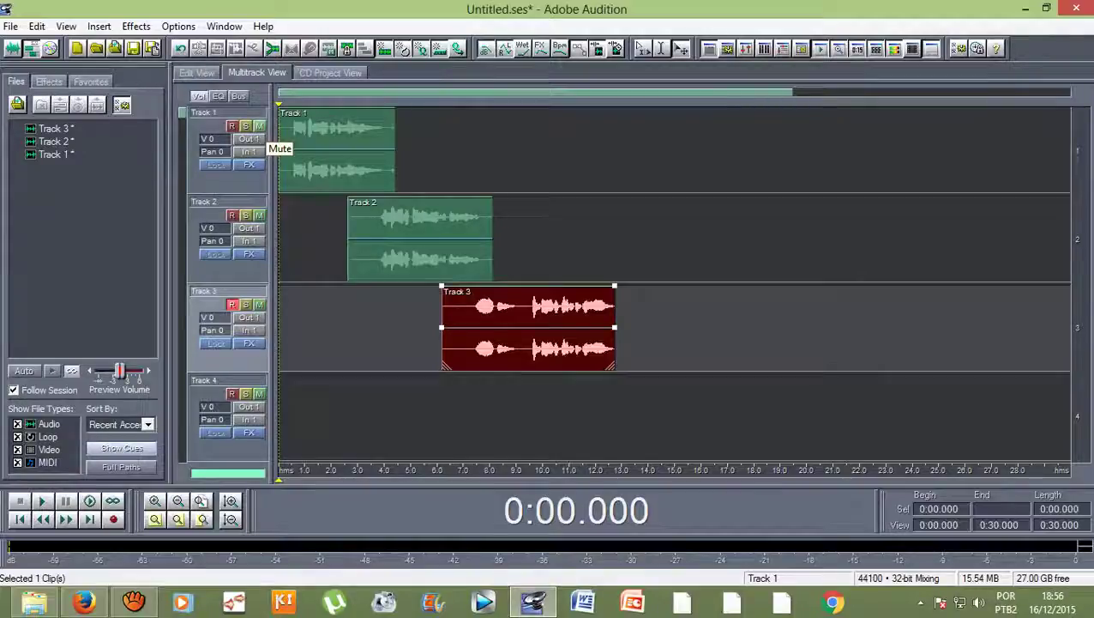
# Mute Track 1 and Track 3, and disarm Track 3 for recording.
pyautogui.click(259, 126)
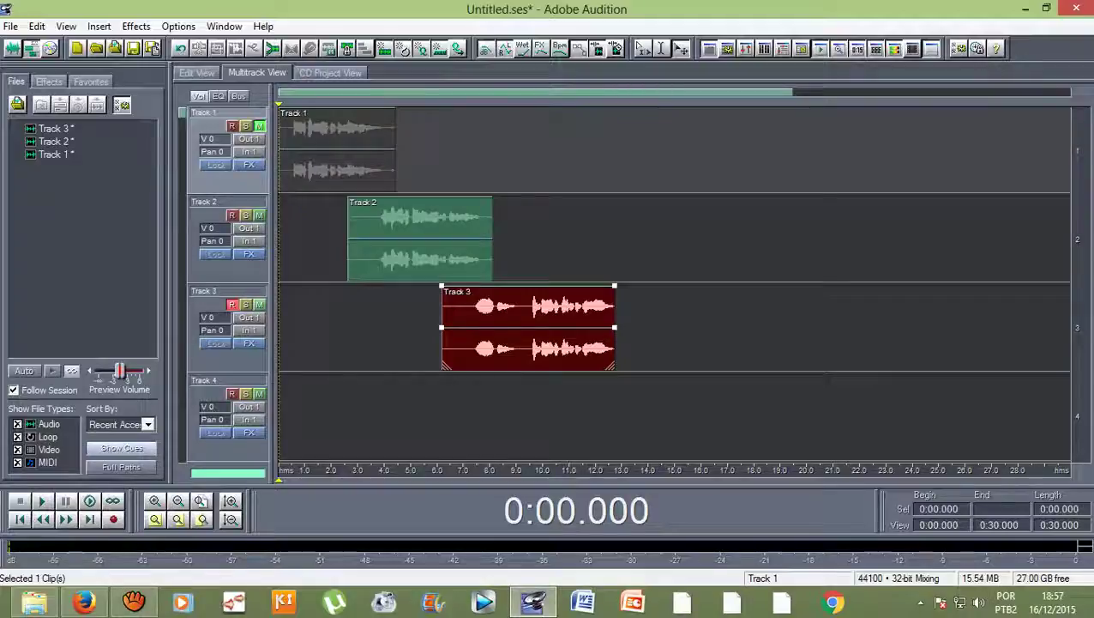
pyautogui.click(259, 304)
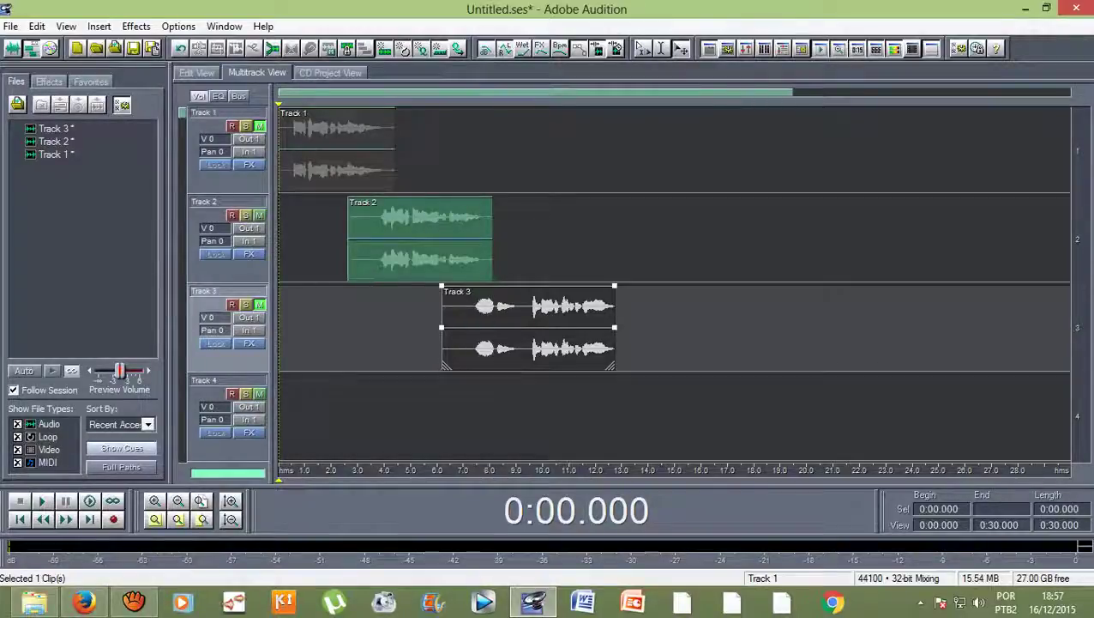
pyautogui.click(10, 26)
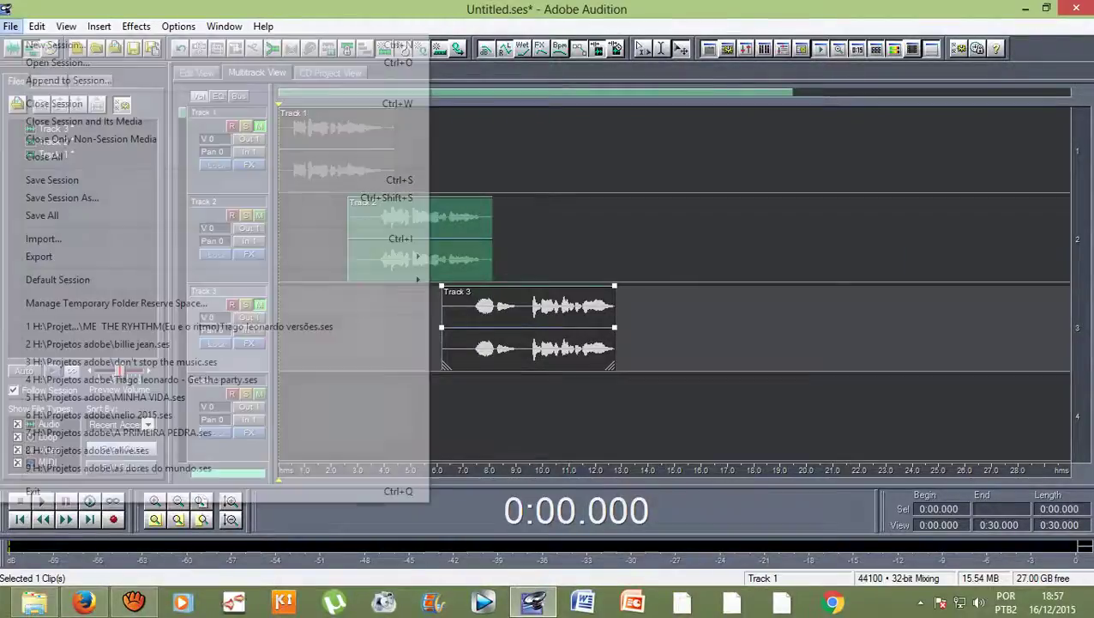
pyautogui.moveTo(214, 255)
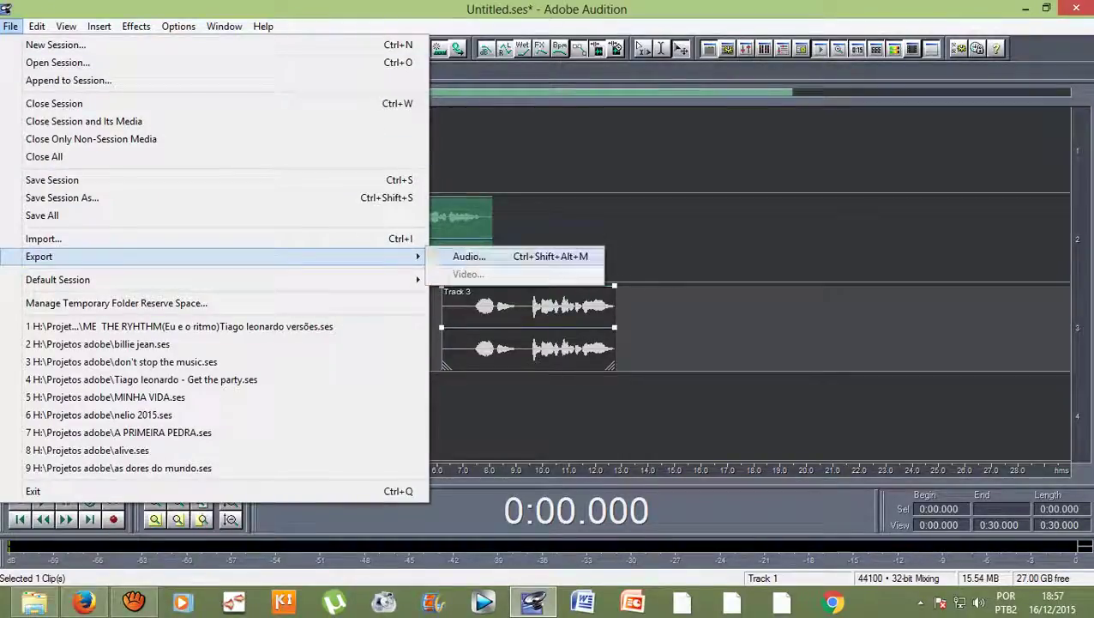
pyautogui.click(469, 257)
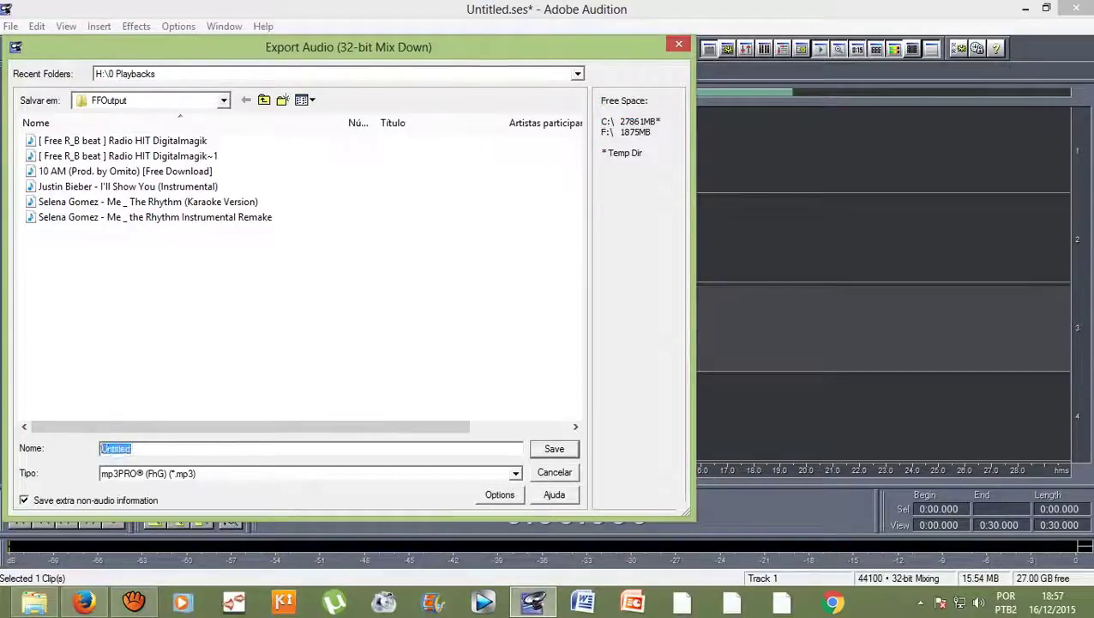
pyautogui.write('Jjjjjj')
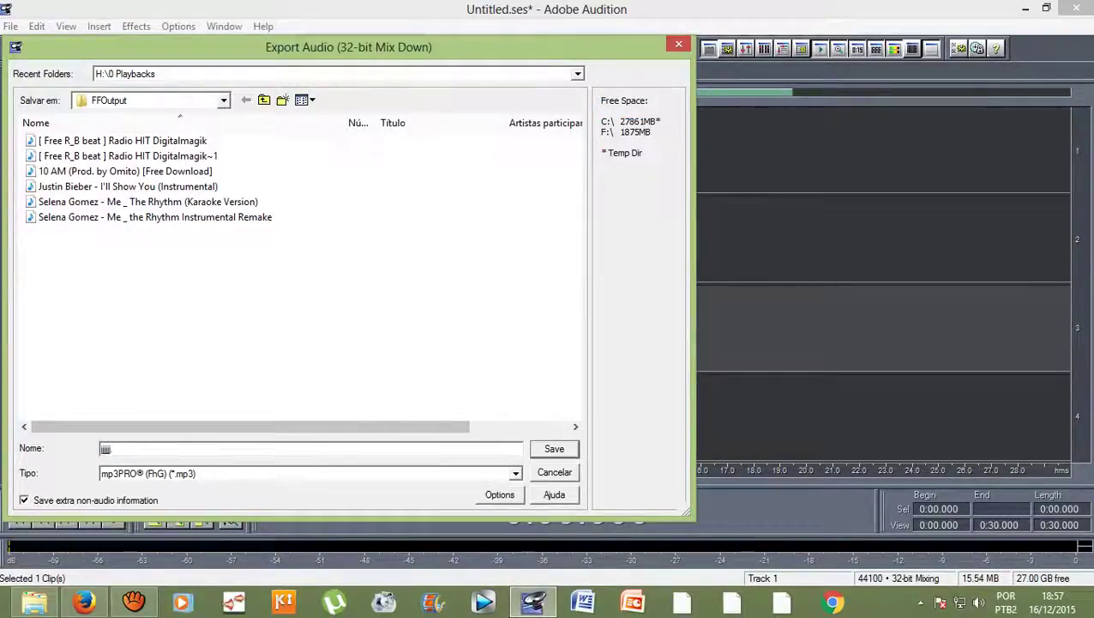
pyautogui.click(679, 44)
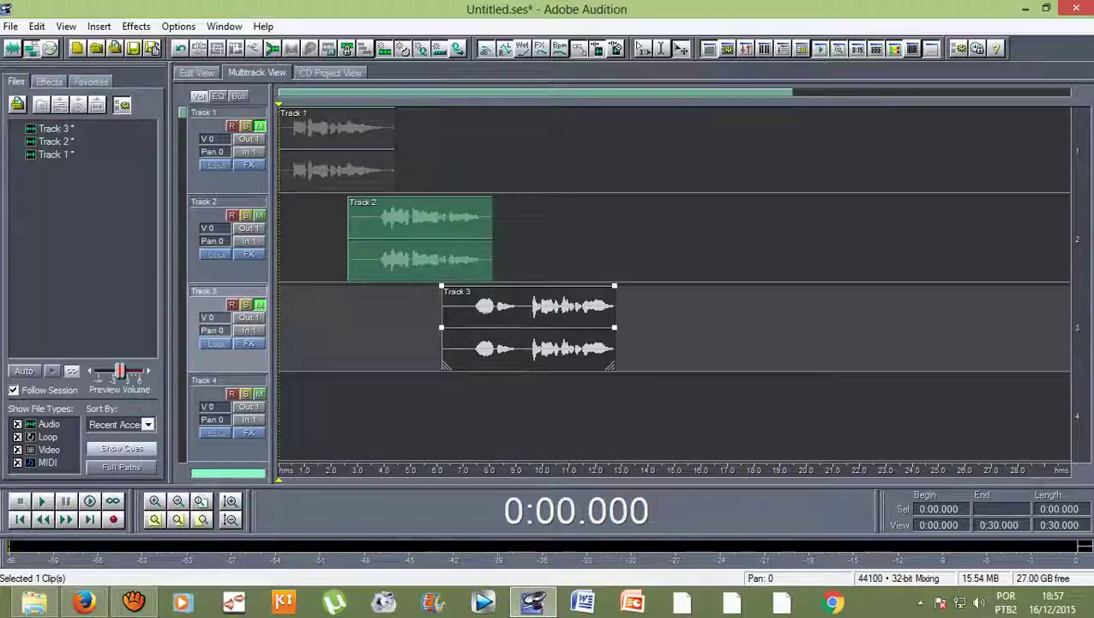
# Trim the end of the Track 1 clip to about 4.2 seconds and the Track 2 clip's end to about 7.8 seconds.
pyautogui.click(336, 150)
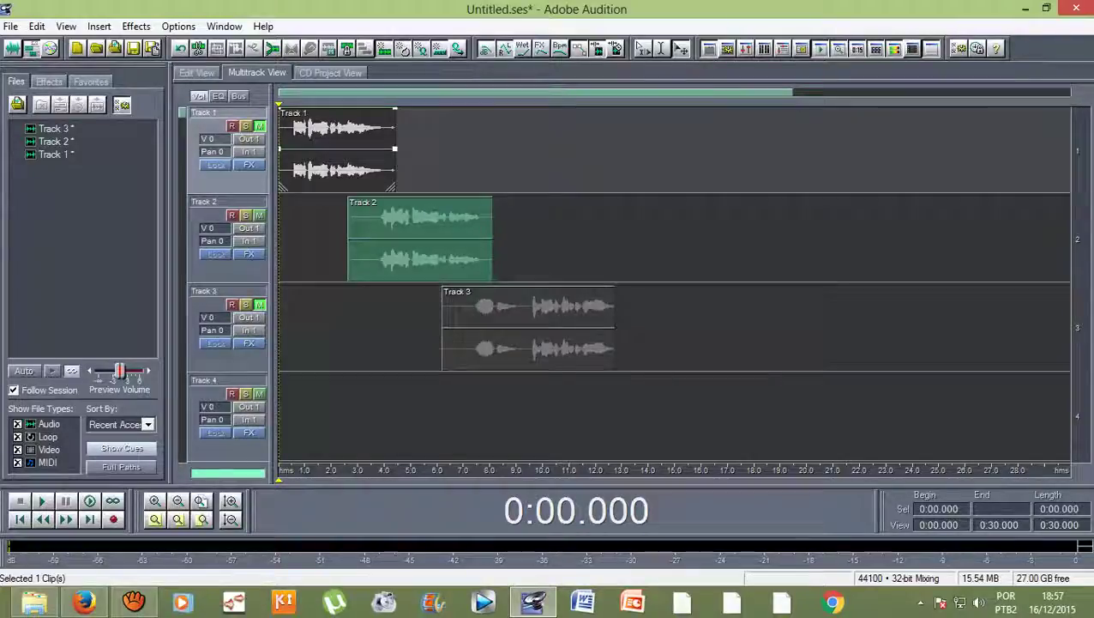
pyautogui.moveTo(395, 148); pyautogui.dragTo(390, 148)
pyautogui.click(420, 238)
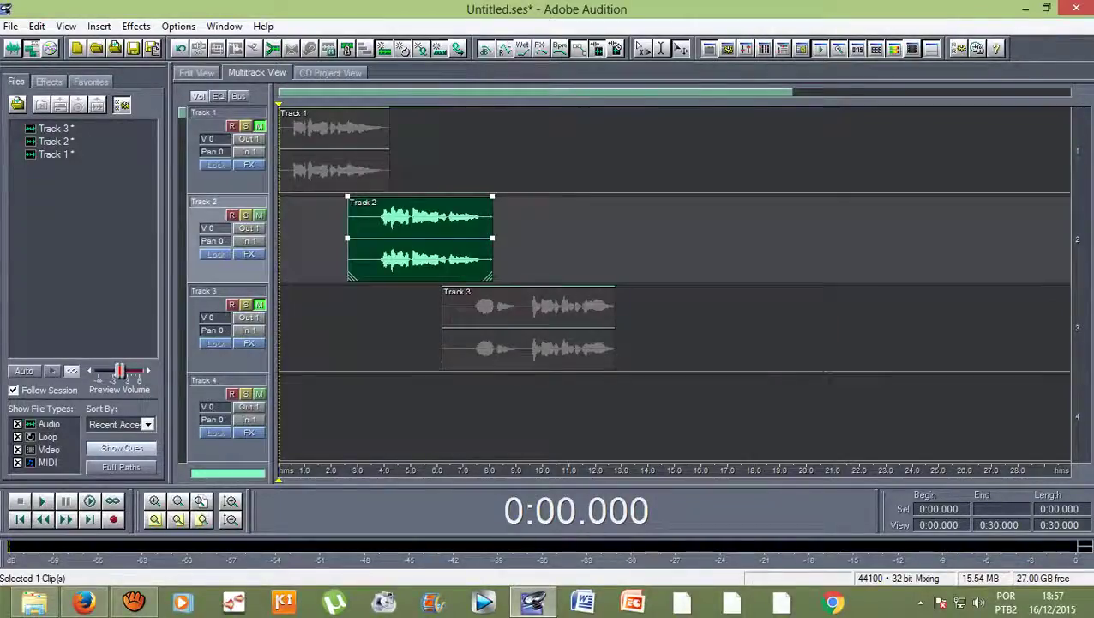
pyautogui.moveTo(492, 238); pyautogui.dragTo(486, 239)
# Unmute Track 3 and Track 1 and play the session from the start.
pyautogui.click(528, 327)
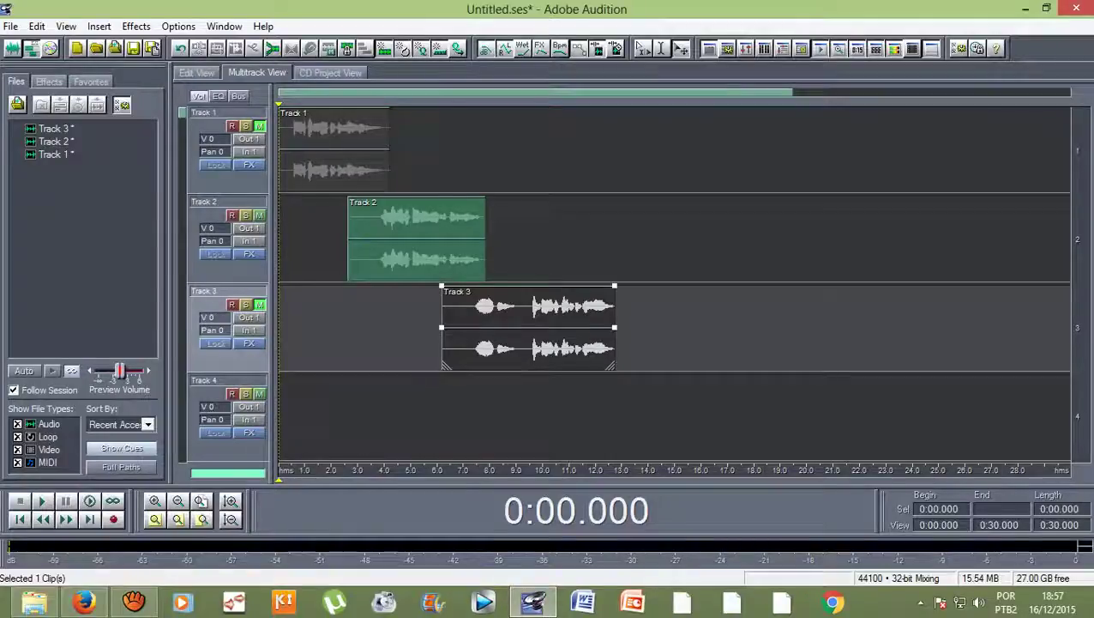
pyautogui.click(259, 303)
pyautogui.click(260, 126)
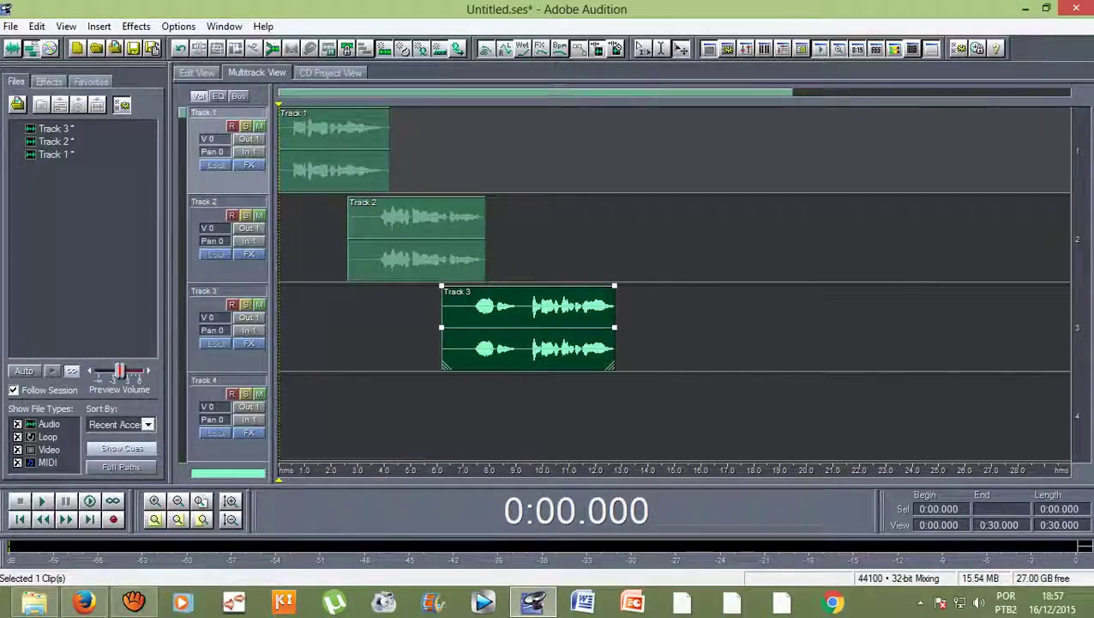
pyautogui.press('space')
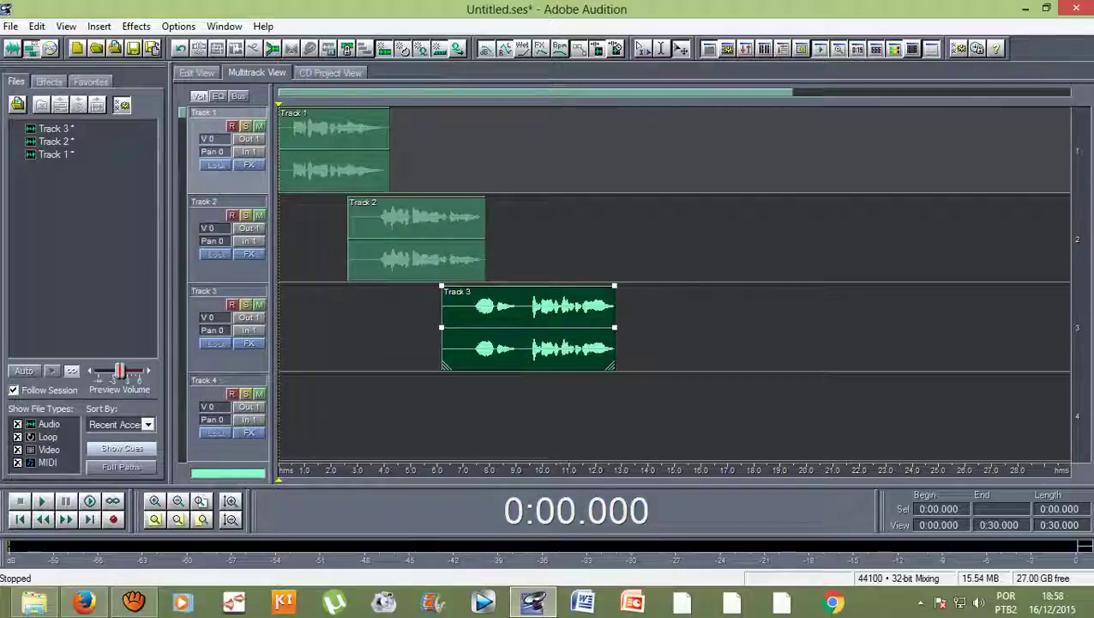
pyautogui.click(133, 602)
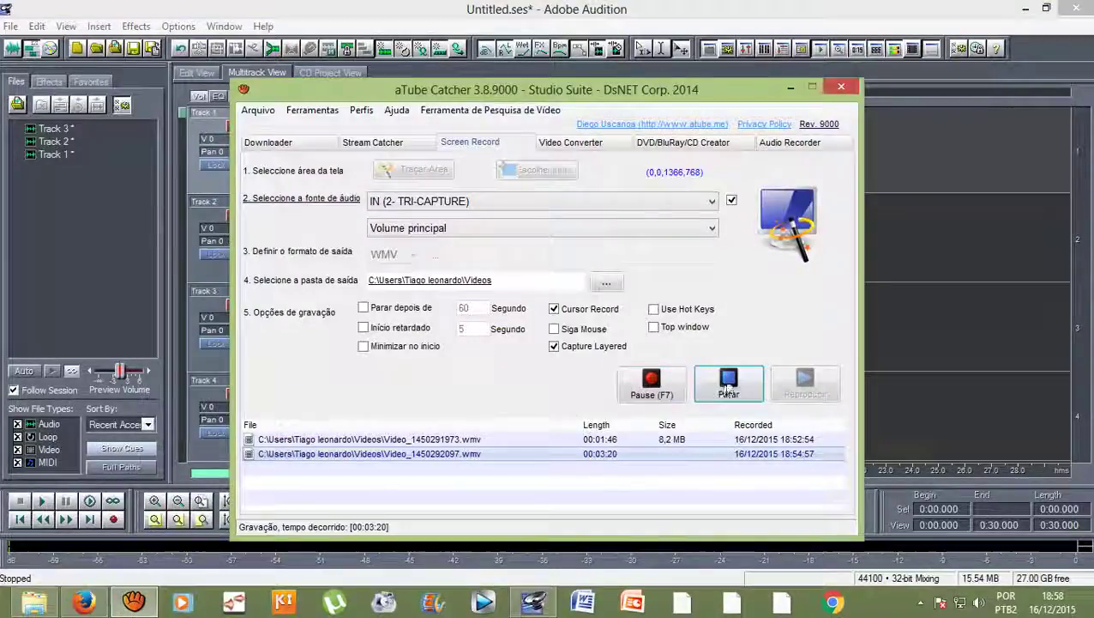